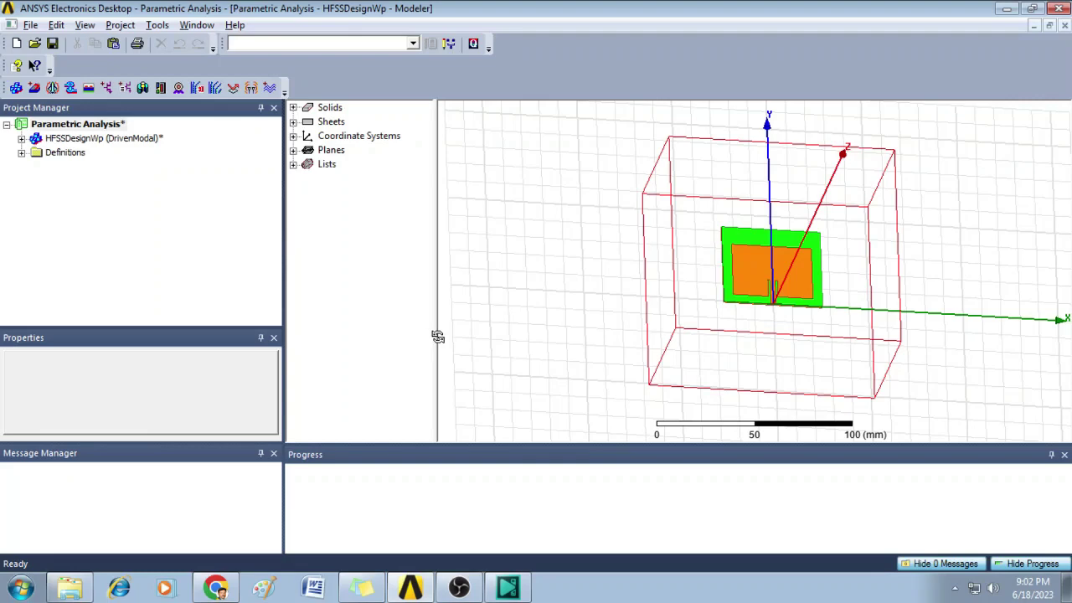
Step: Review the project variables of the Parametric Analysis project and their values
left_click(120, 25)
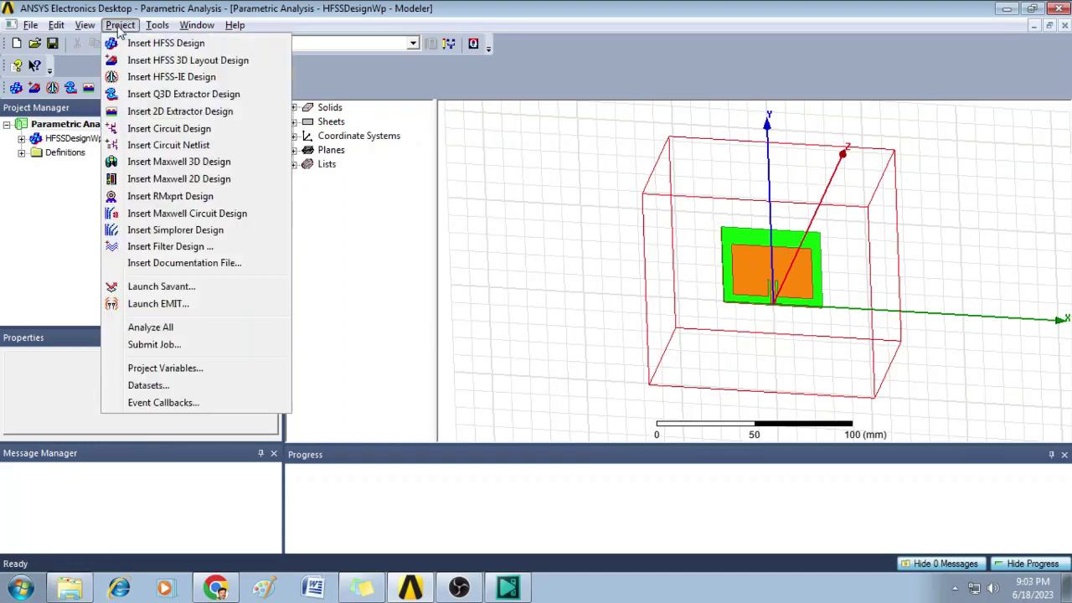
left_click(165, 368)
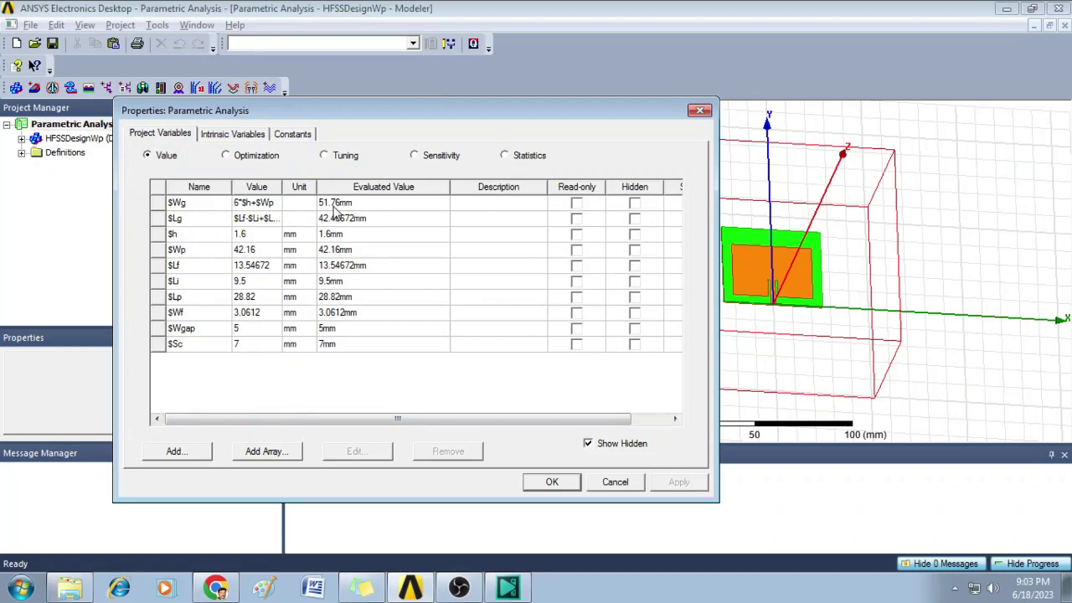
left_click(163, 301)
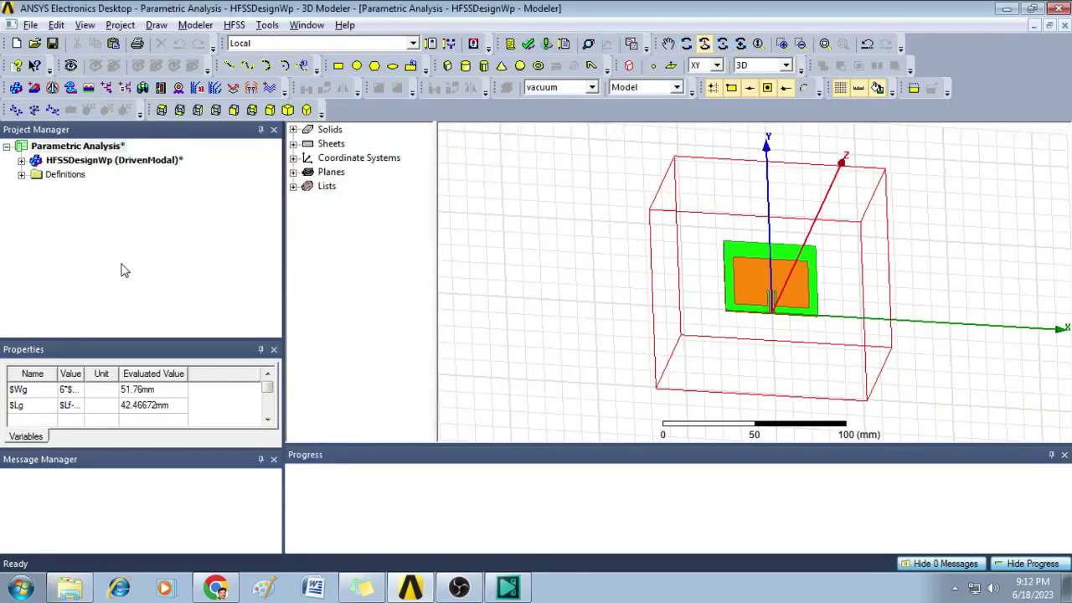
Step: Add a parametric sweep setup to the Optimetrics of HFSSDesignWp
left_click(20, 160)
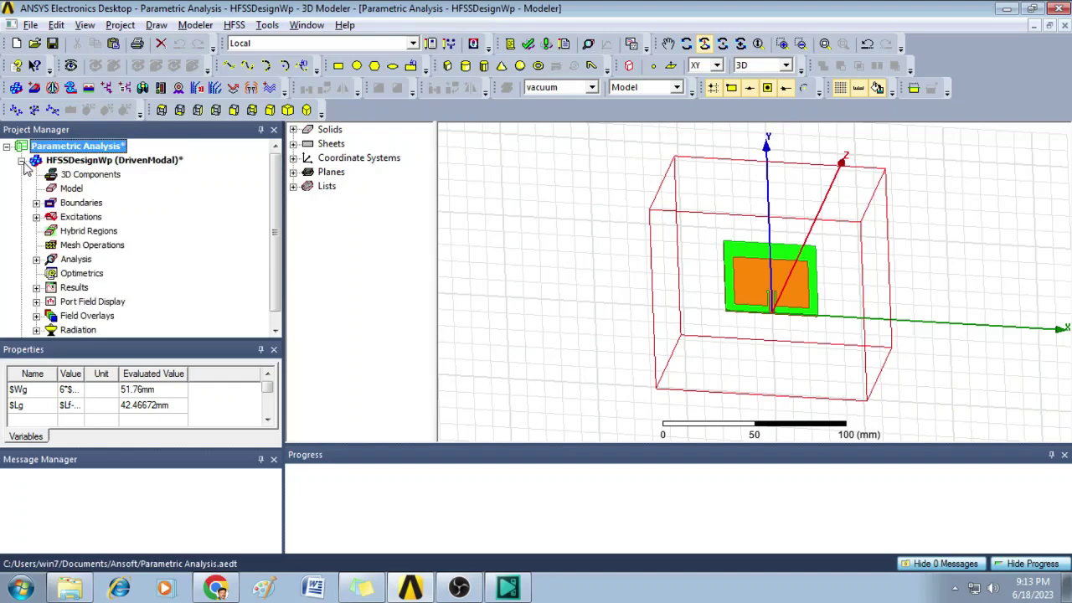
right_click(88, 277)
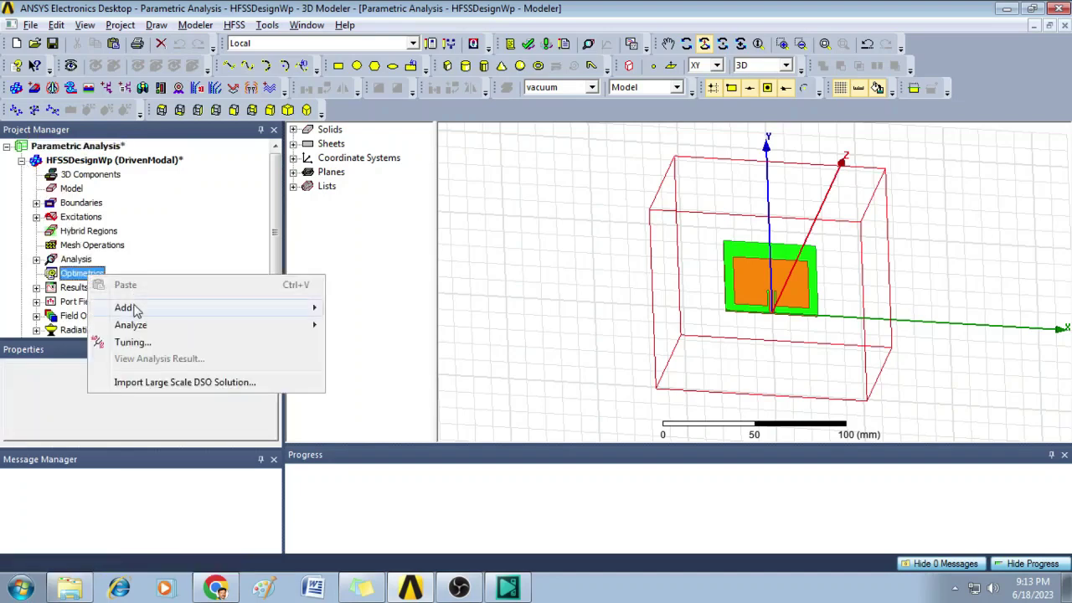
mouse_move(134, 308)
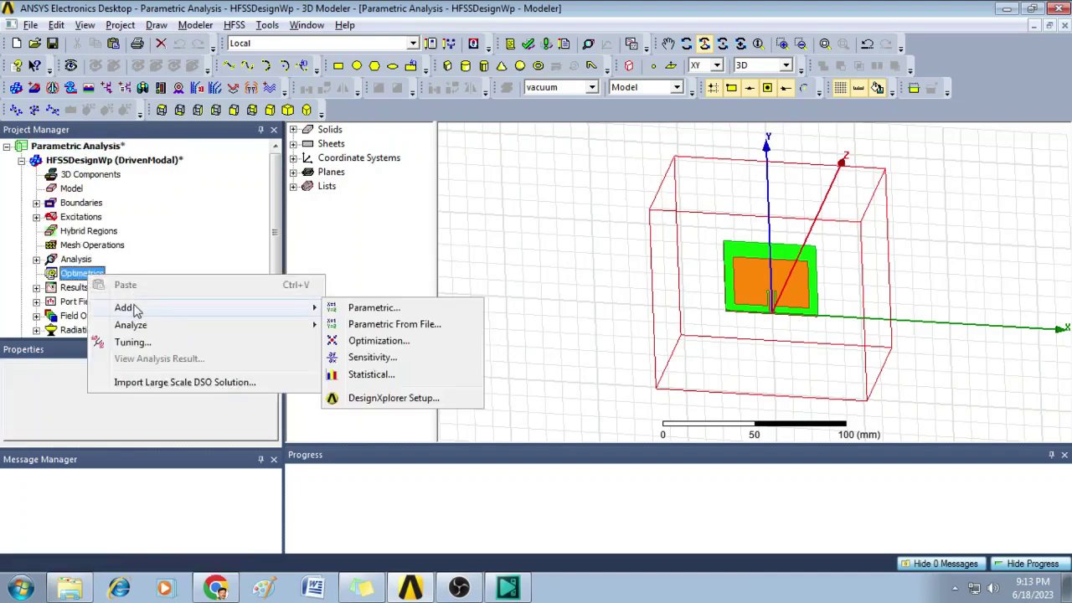
left_click(373, 309)
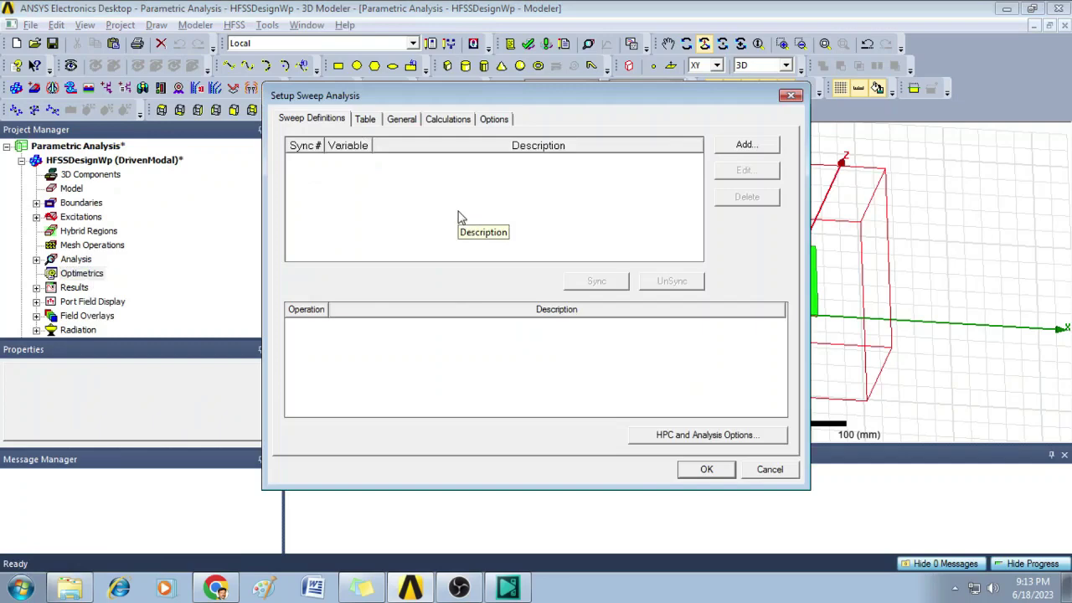
Step: Define a linear step sweep of $Lp from 28.62 mm to 29.62 mm in 0.2 mm steps, check its table and accept the setup
left_click(743, 147)
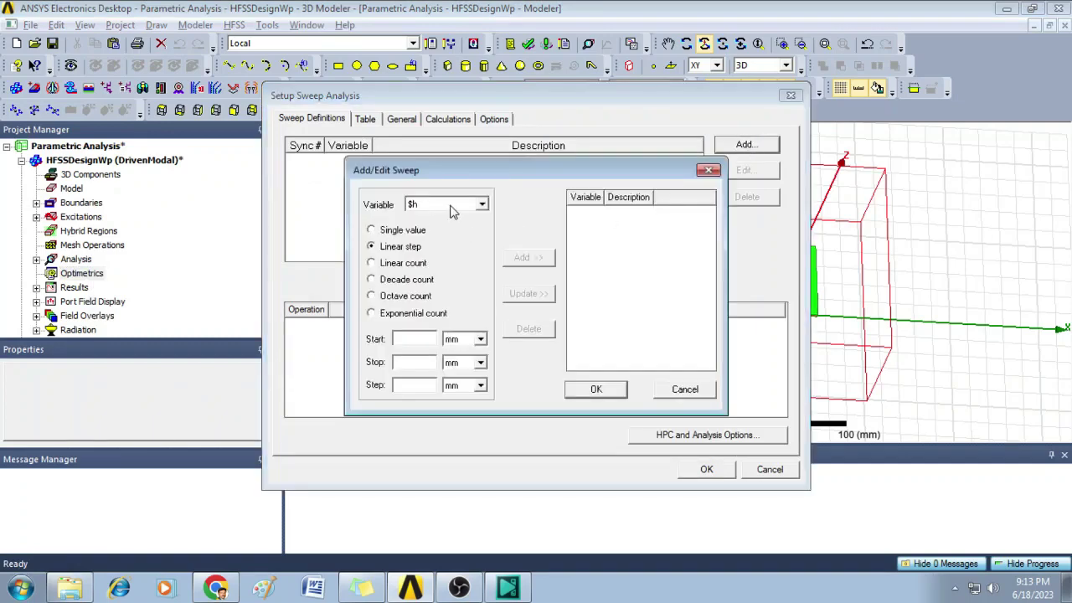
left_click(451, 212)
left_click(437, 261)
left_click(413, 337)
type("28.")
type("62")
type("29.62")
type("0.2")
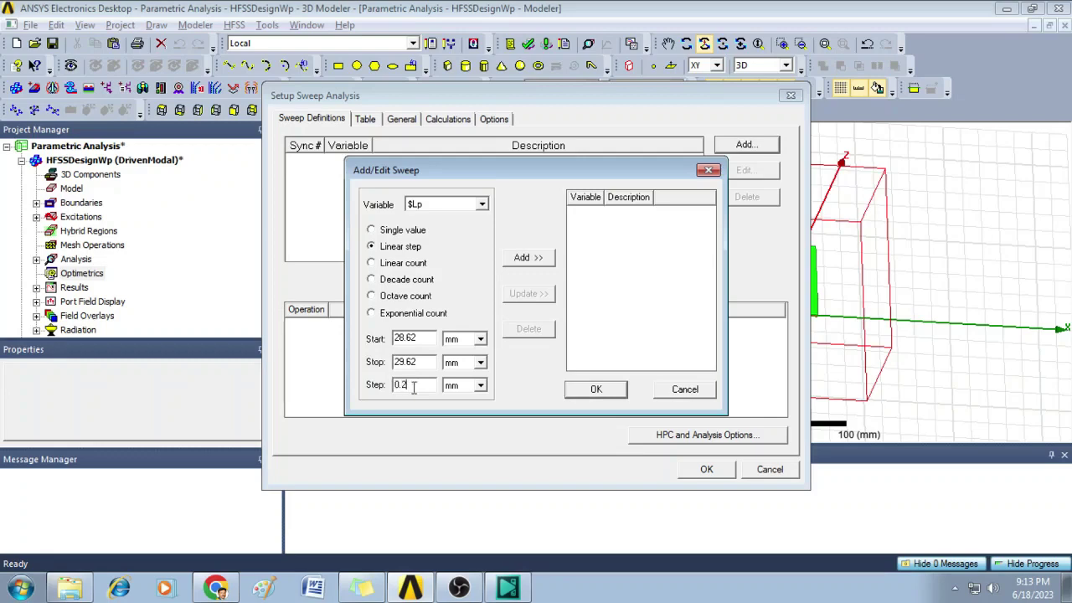
left_click(534, 260)
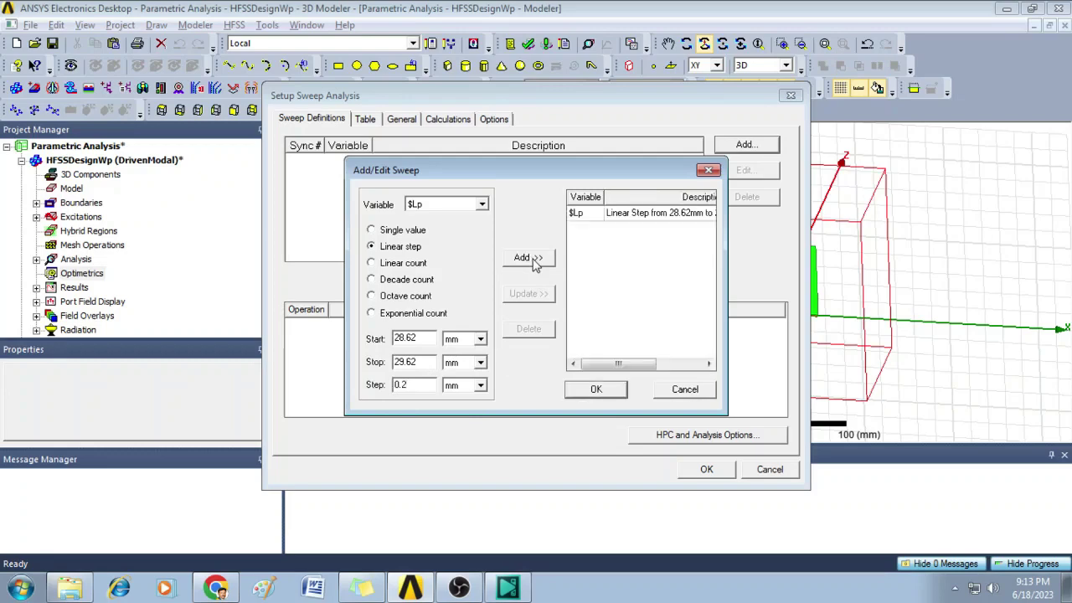
left_click(595, 389)
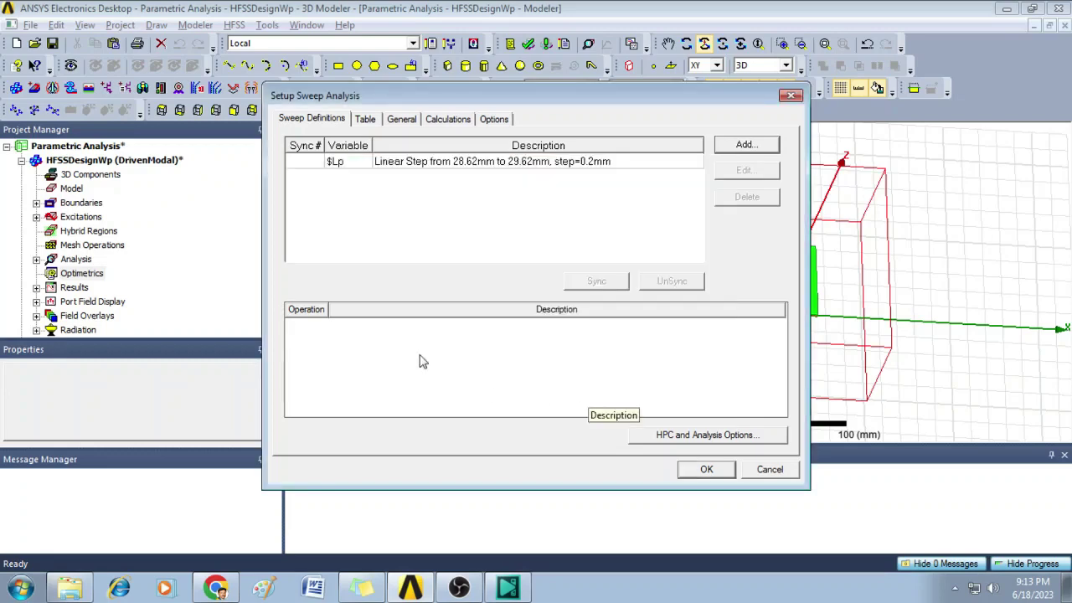
left_click(366, 119)
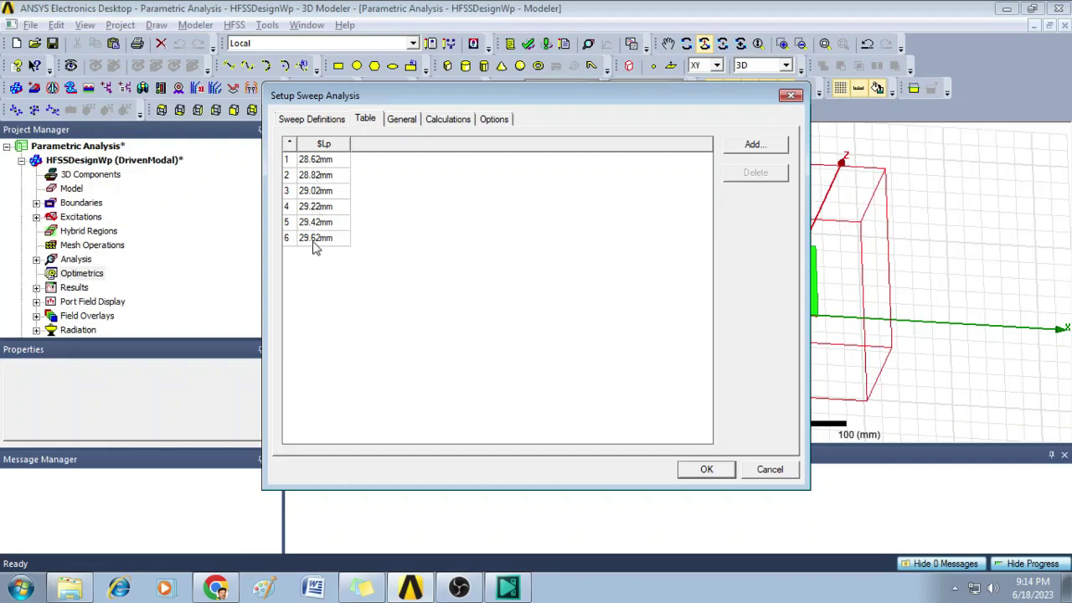
left_click(703, 469)
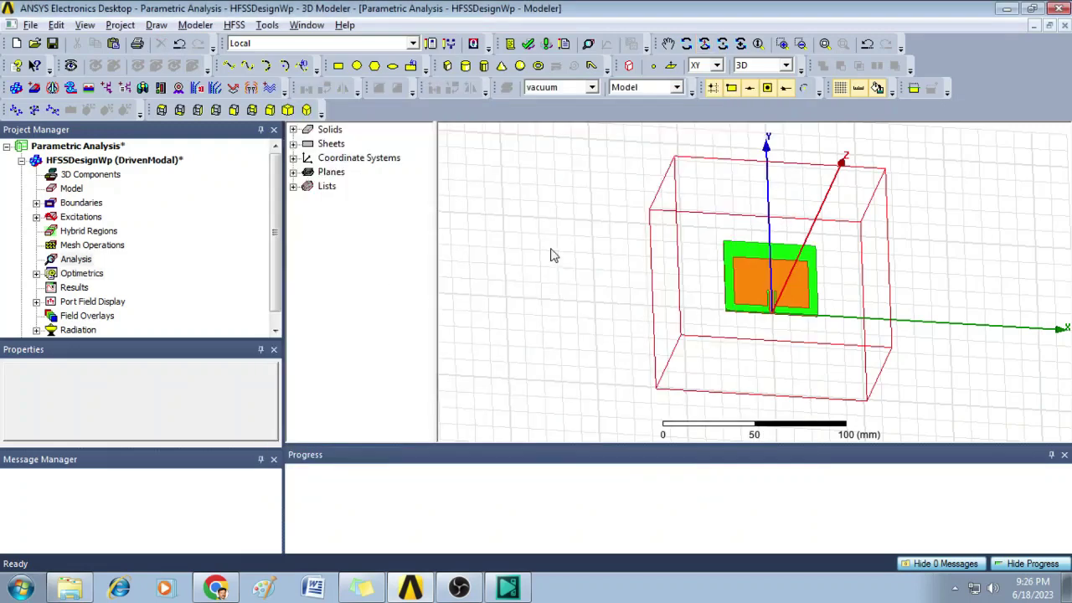
Step: Add a driven solution setup with a 2.4 GHz solution frequency and a maximum of 18 passes
right_click(78, 261)
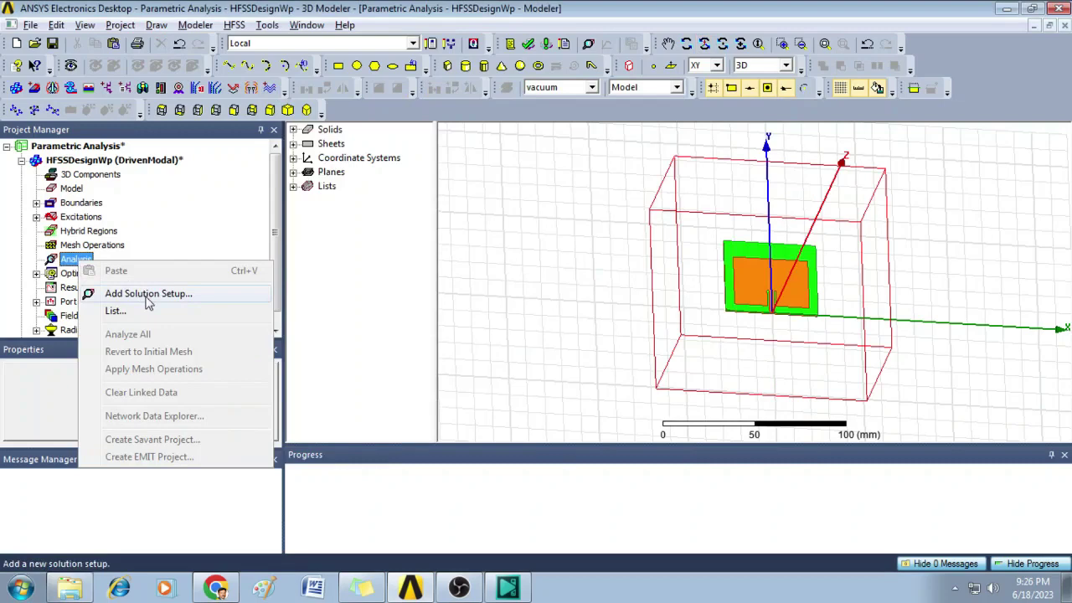
left_click(146, 294)
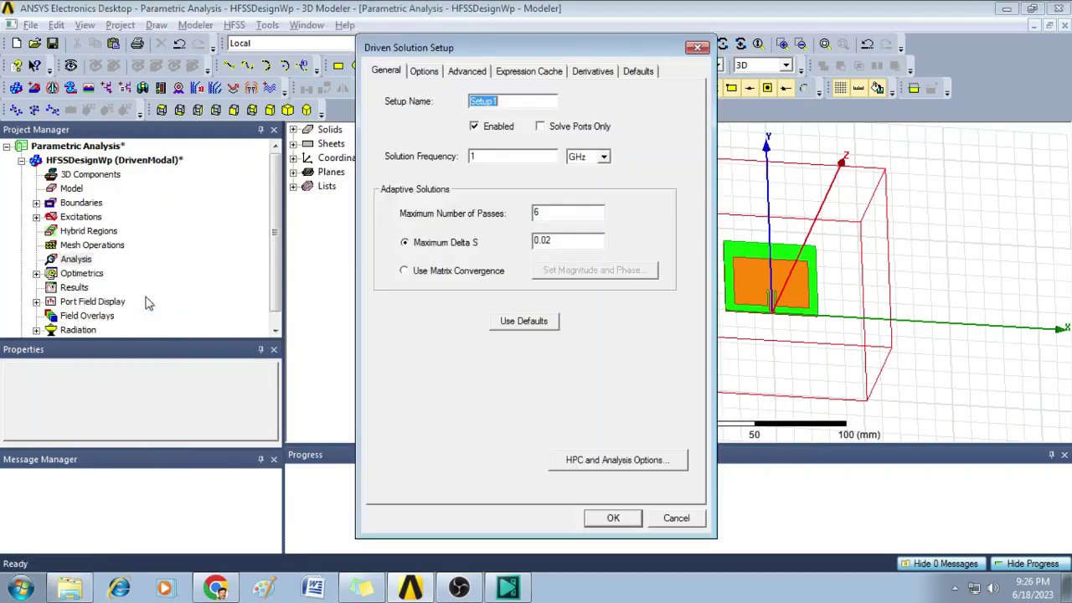
double_click(484, 155)
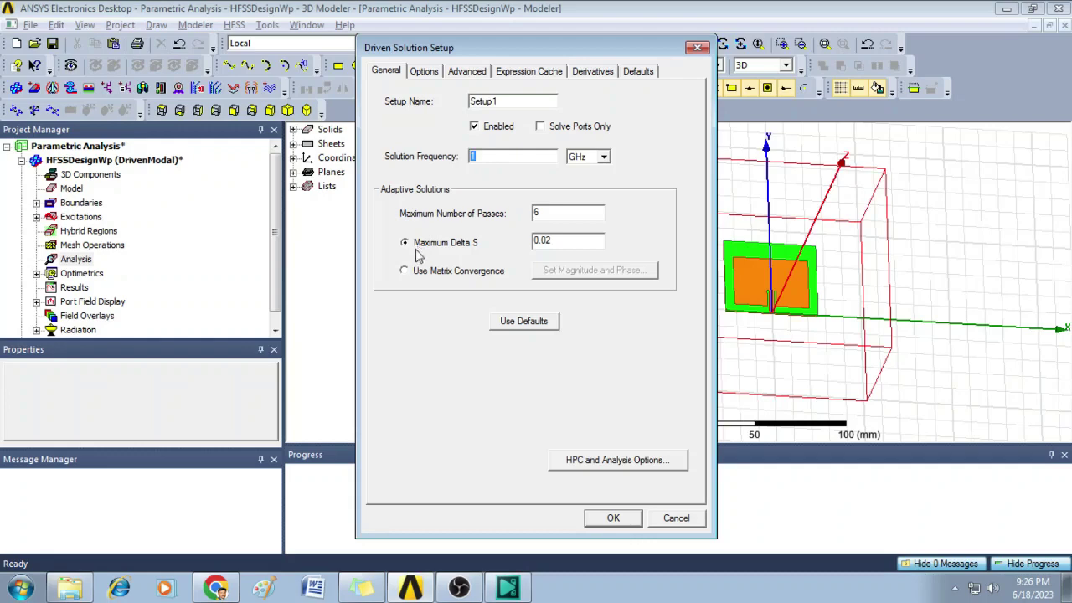
type("2.4")
left_click_drag(564, 213, 516, 218)
type("18")
left_click(613, 520)
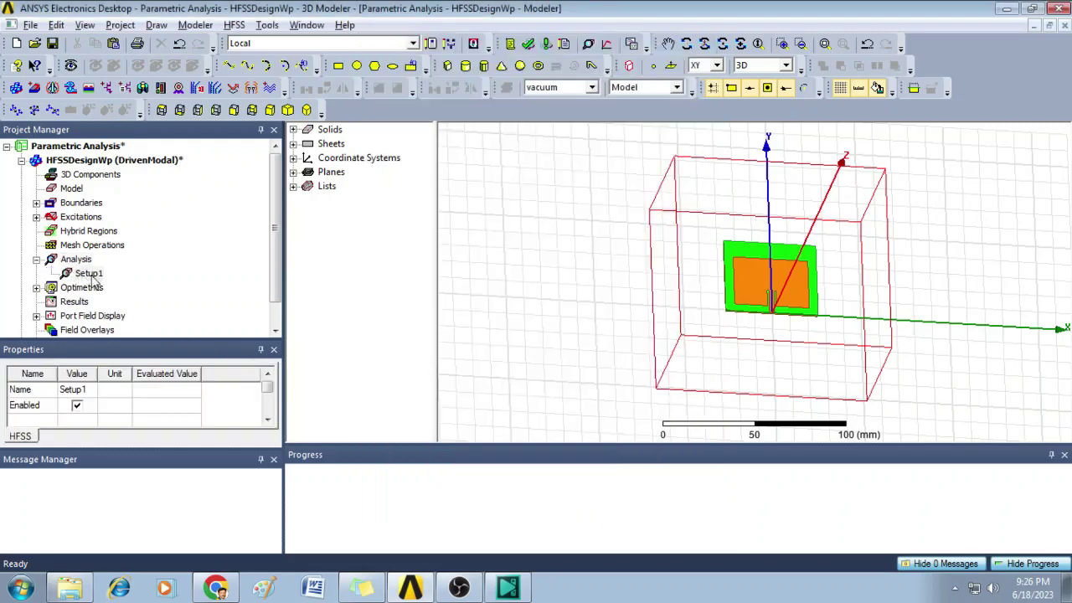
Step: Add a frequency sweep to Setup1 and set its distribution to Linear Count
right_click(92, 277)
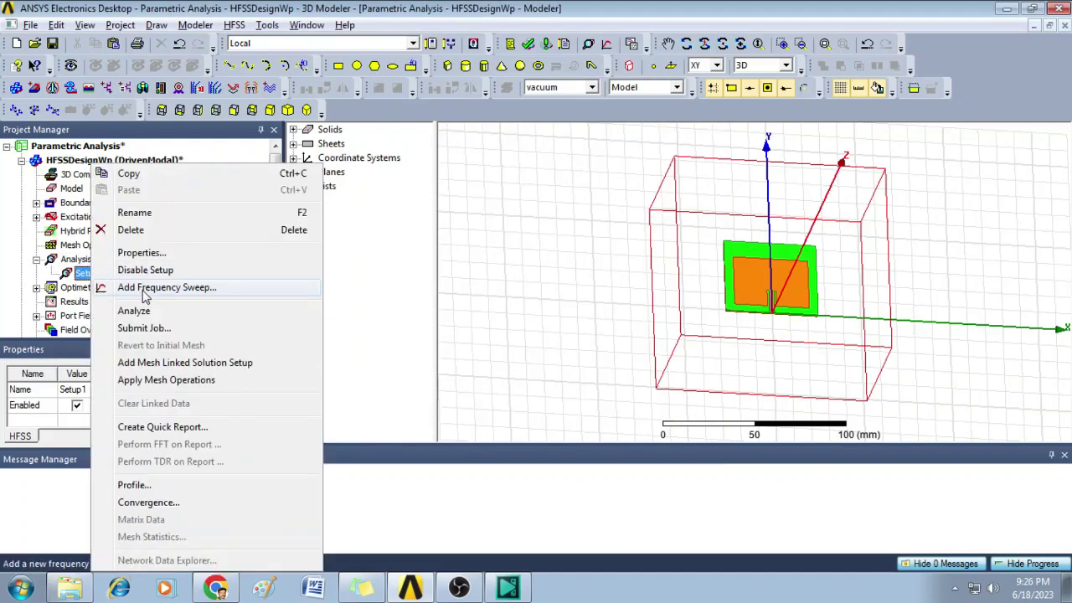
left_click(143, 288)
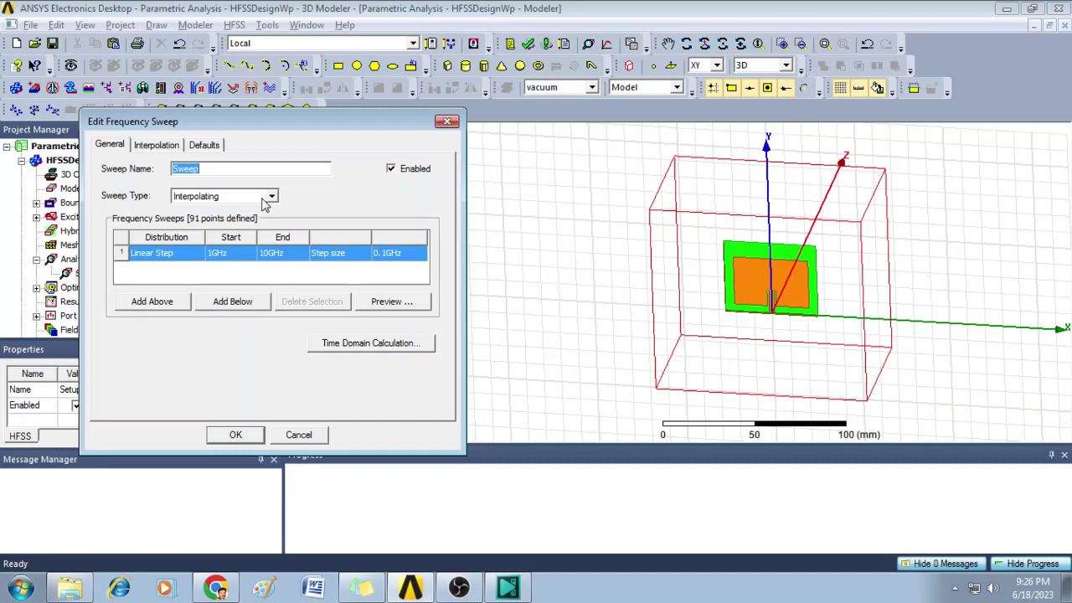
left_click(175, 253)
left_click(174, 253)
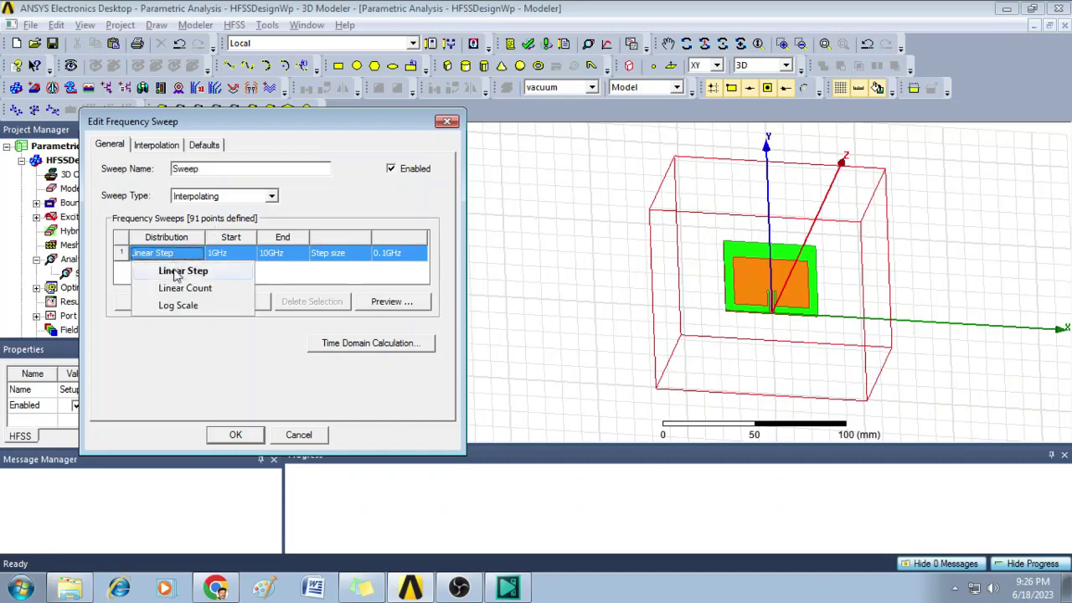
left_click(186, 292)
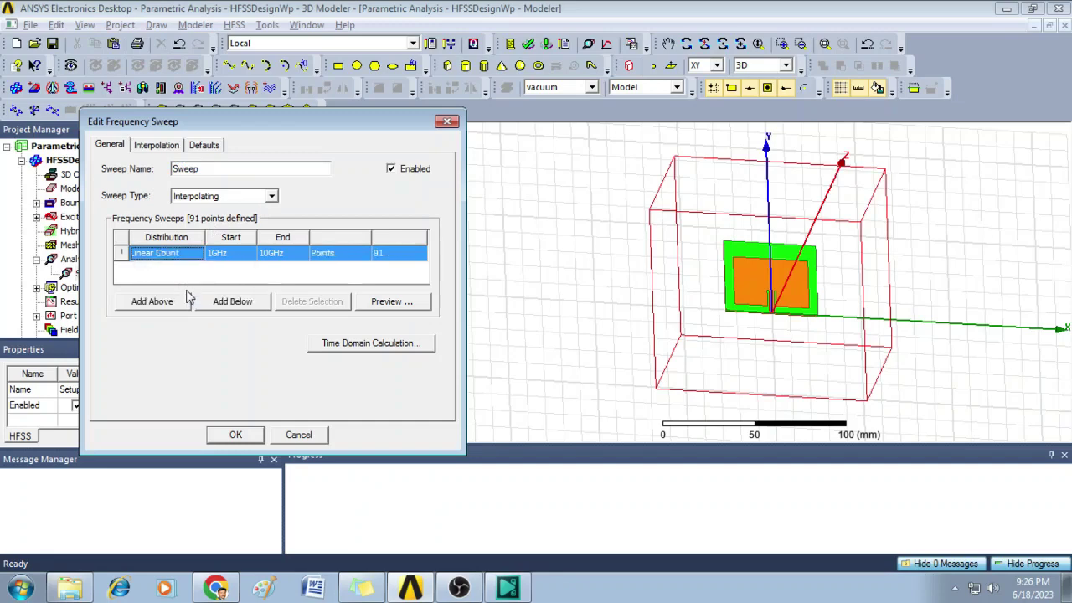
Step: Set the frequency sweep range to 2 GHz through 3 GHz with 201 points and accept it
left_click(237, 254)
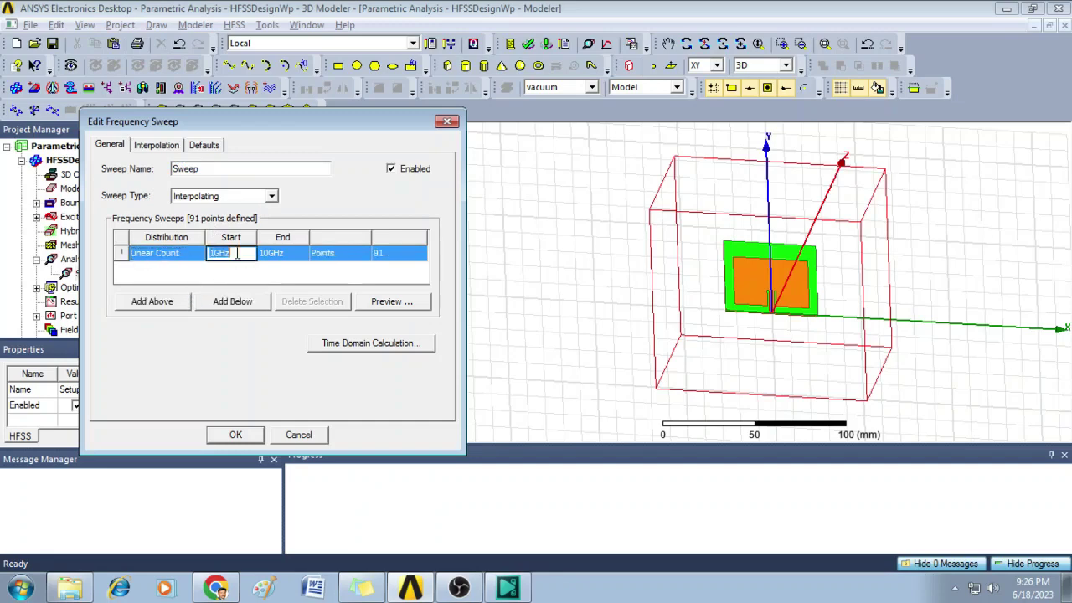
type("2")
left_click(281, 256)
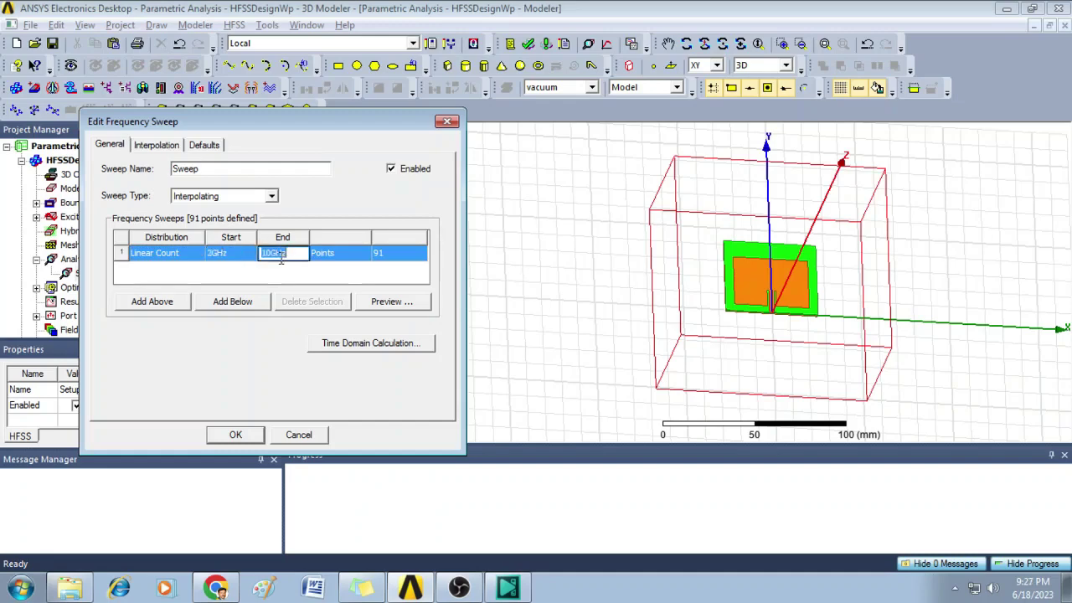
type("3")
left_click(364, 278)
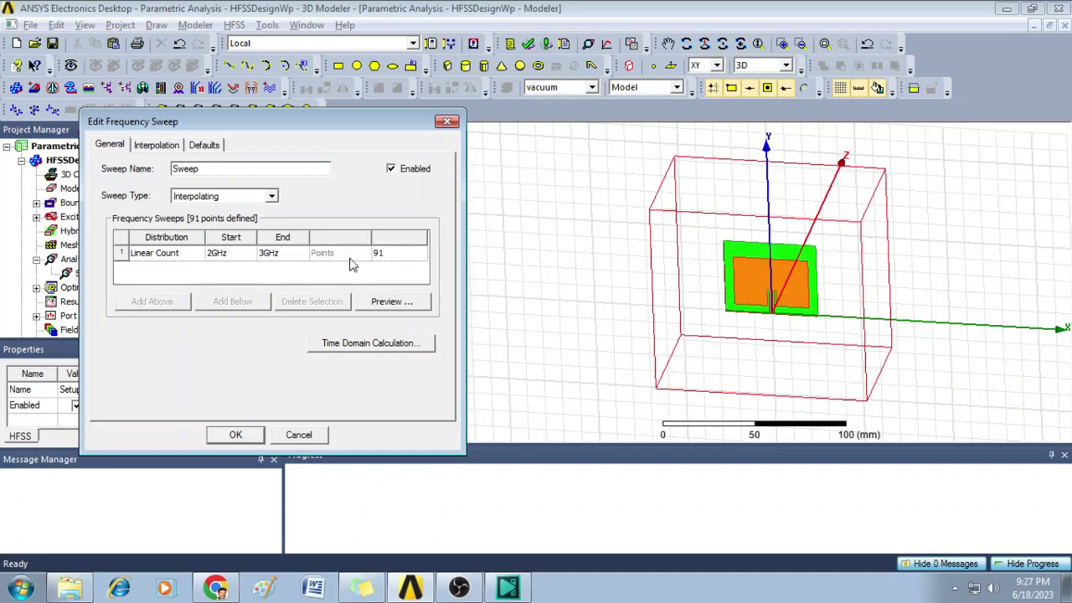
left_click(387, 254)
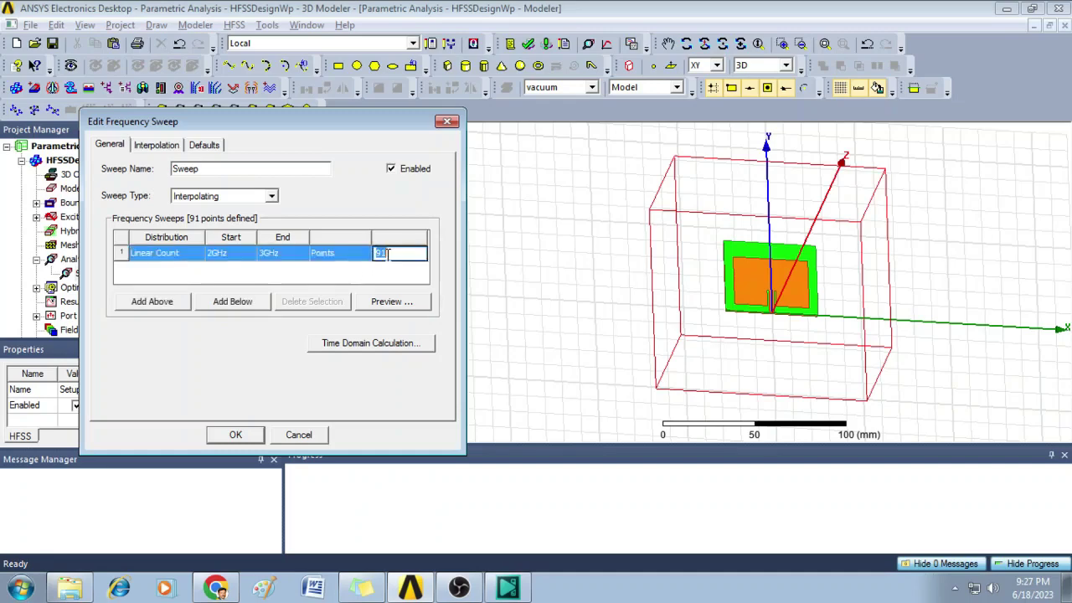
type("201")
left_click(249, 436)
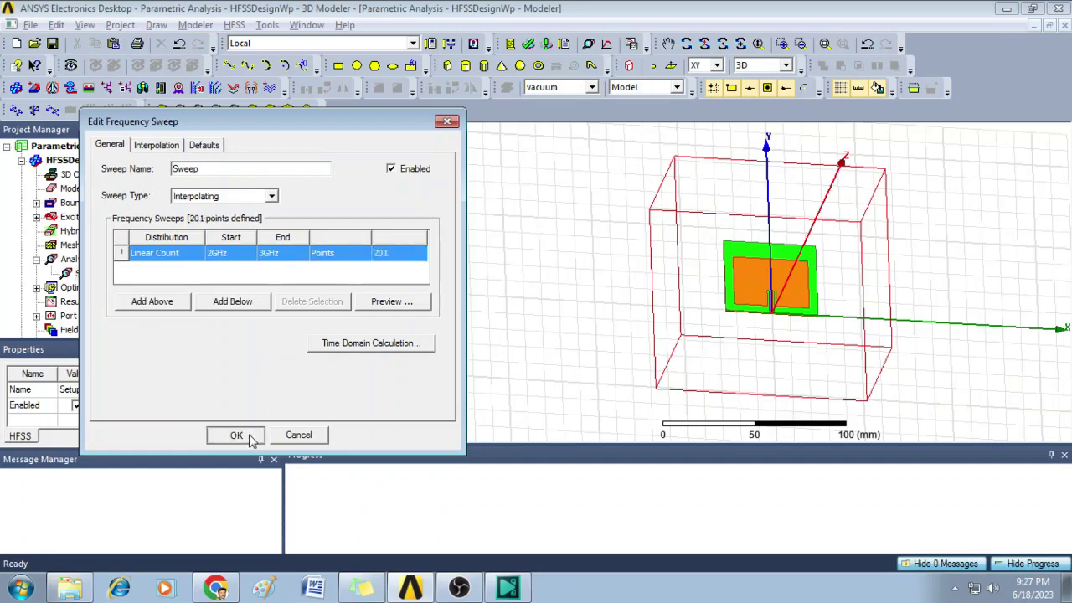
Step: Check the settings of the frequency sweep under Setup1
left_click(52, 273)
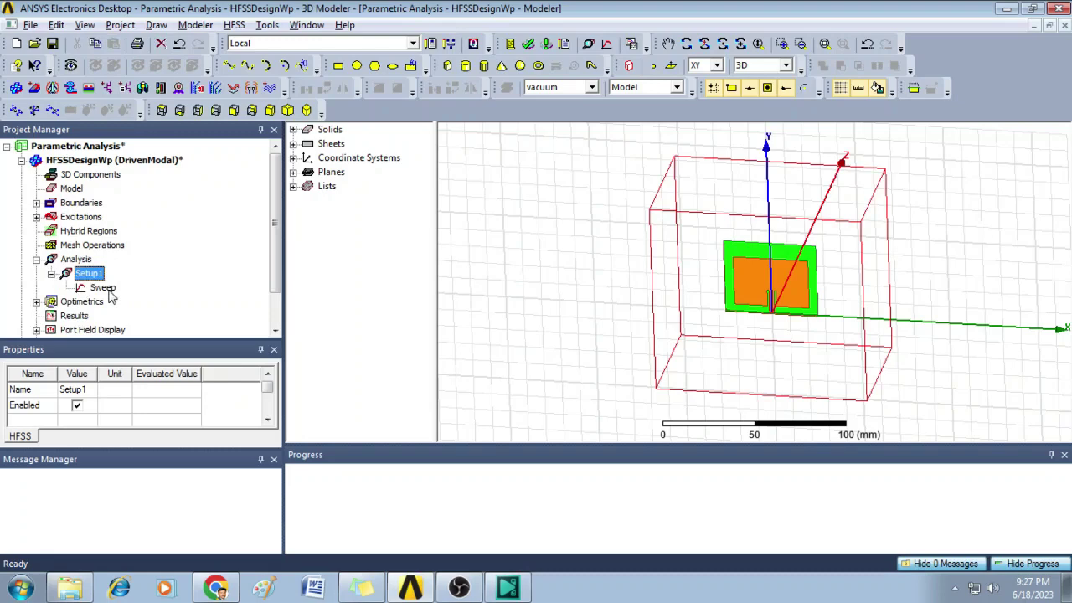
double_click(114, 290)
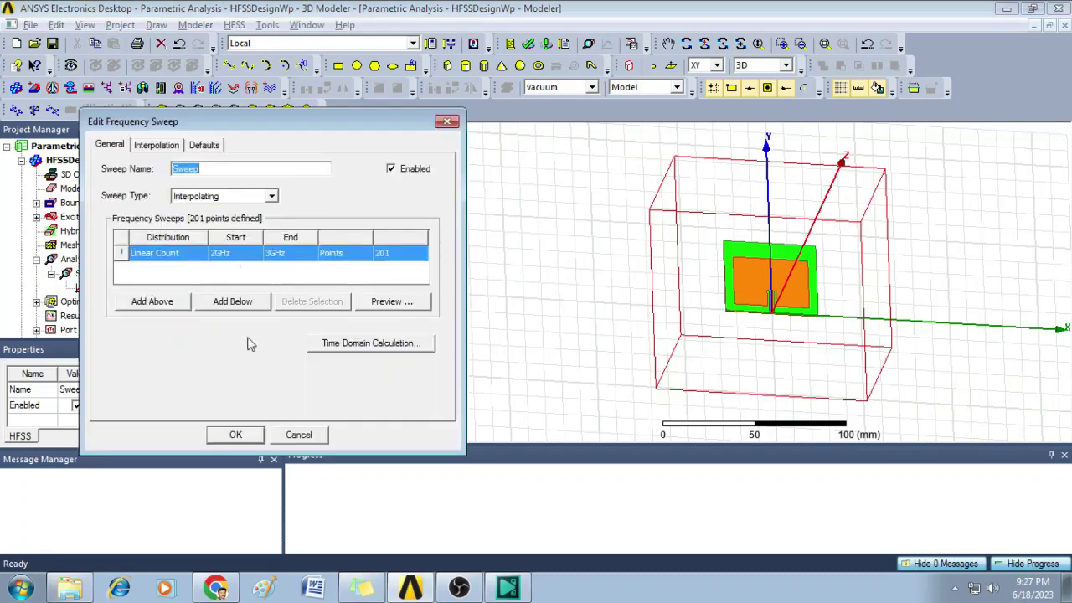
left_click(236, 435)
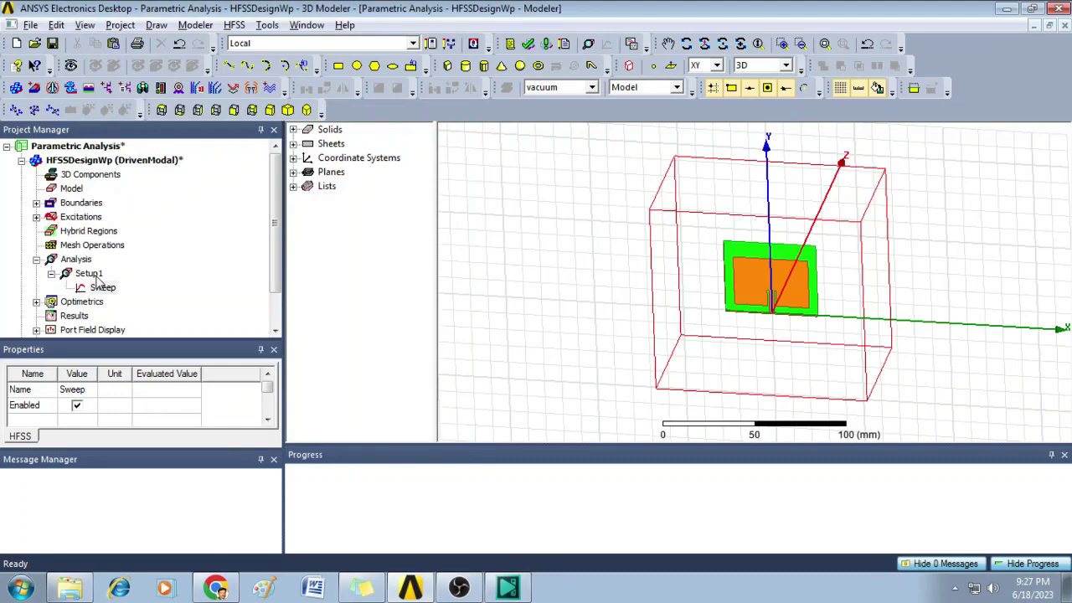
Step: Run the validation check on the design and start the analysis of all setups
left_click(529, 46)
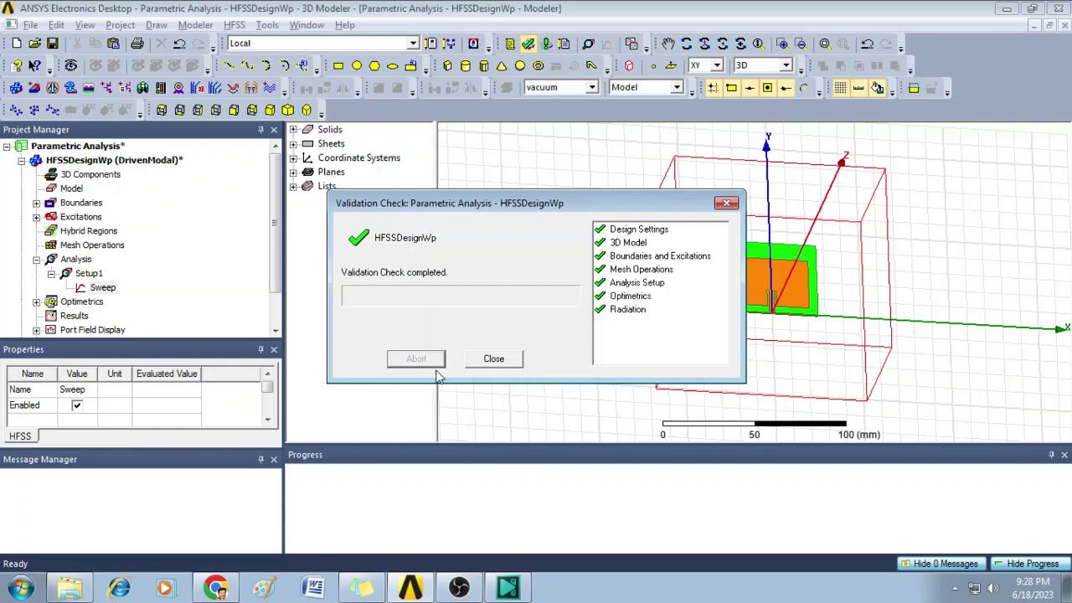
left_click(498, 357)
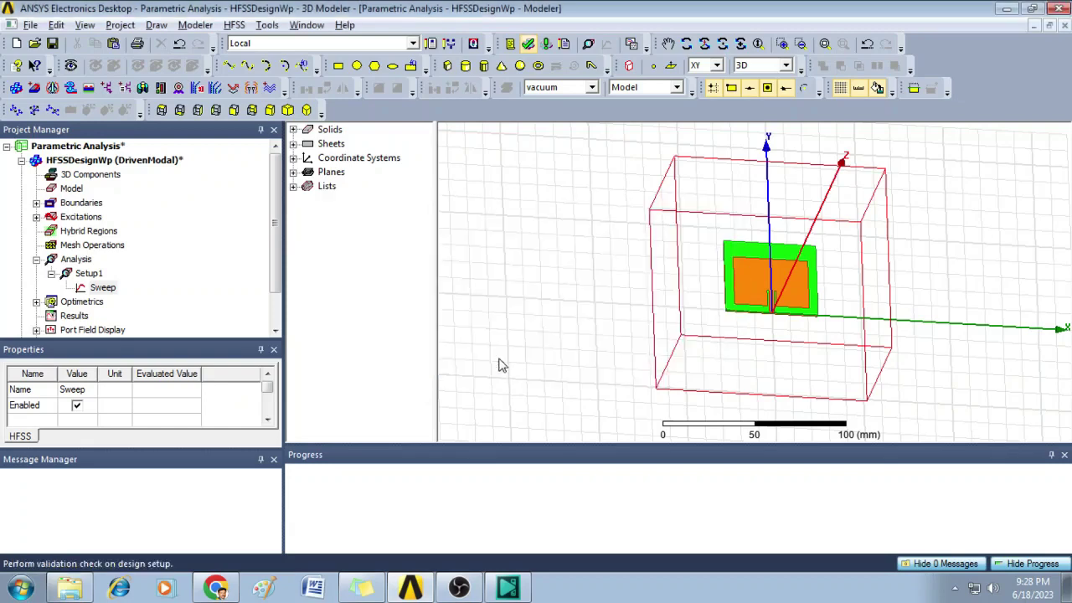
left_click(546, 44)
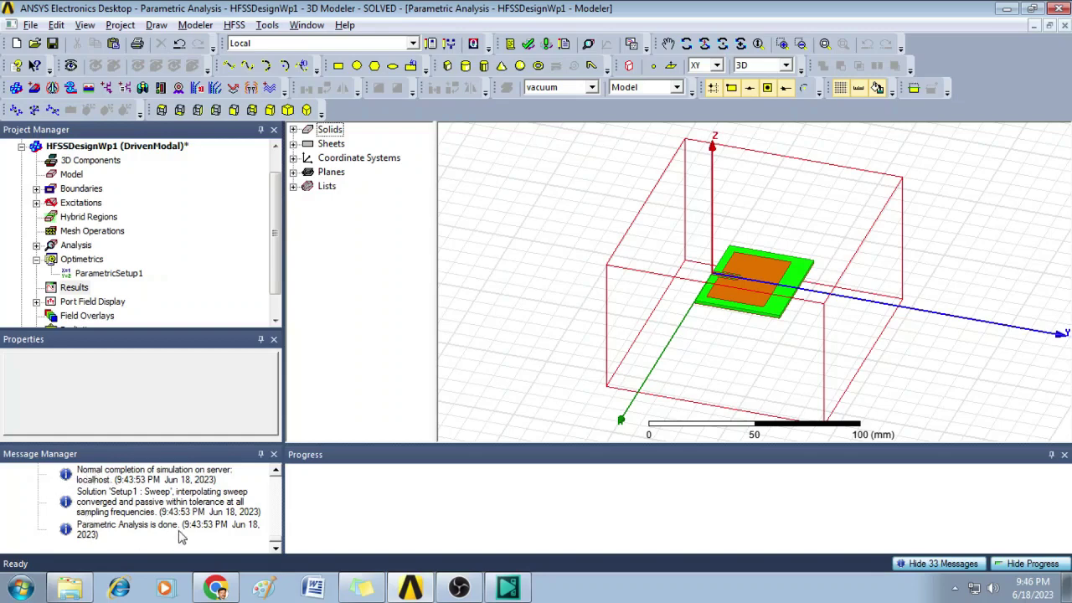
Step: Create a rectangular modal solution data plot of dB(S(1,1)) against frequency from Setup1 : Sweep
right_click(85, 291)
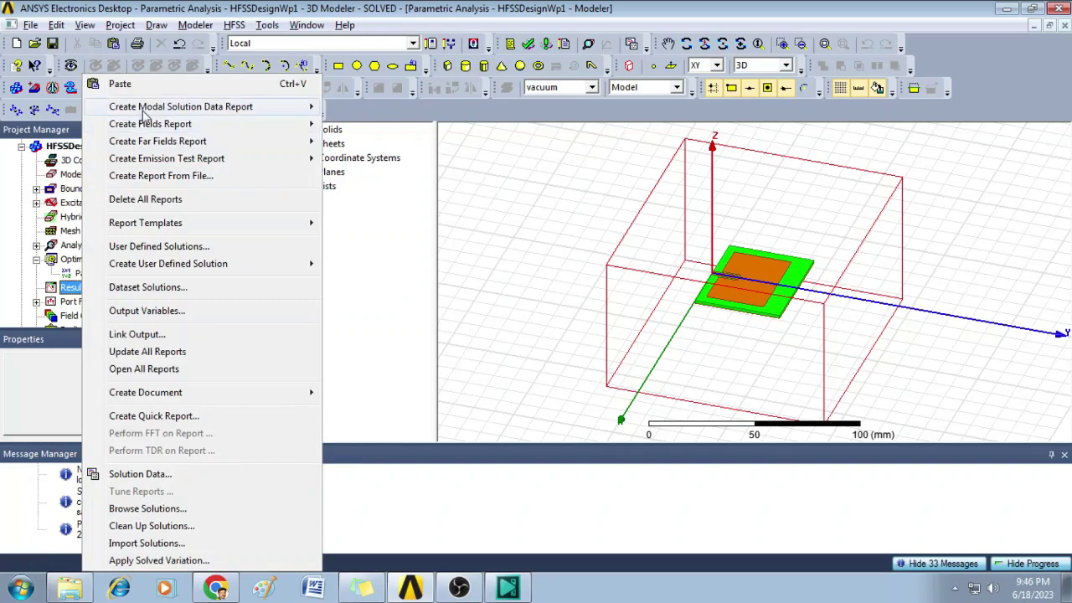
mouse_move(151, 114)
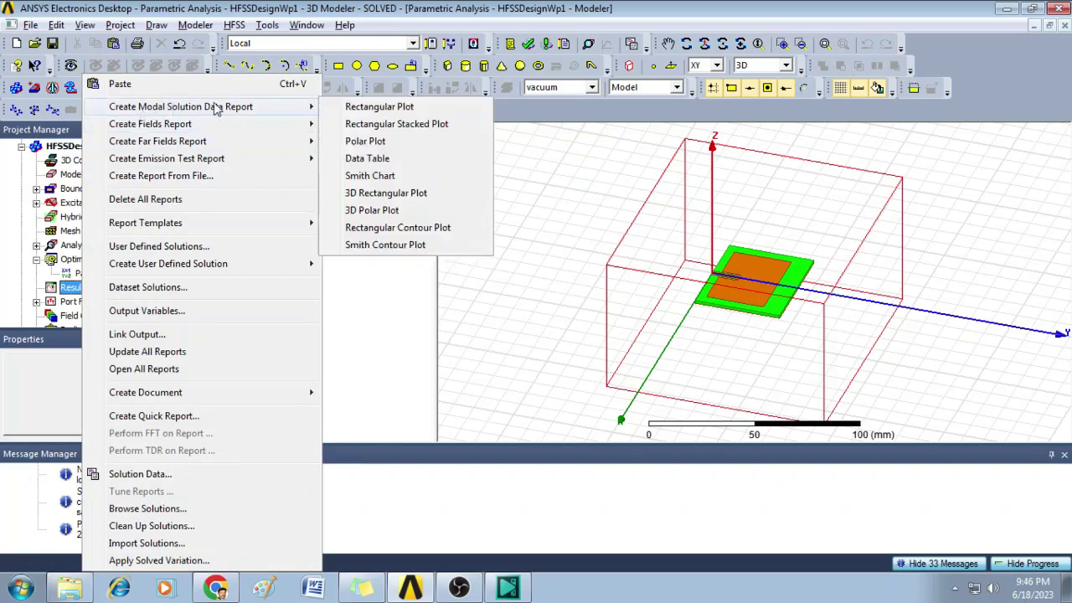
left_click(384, 108)
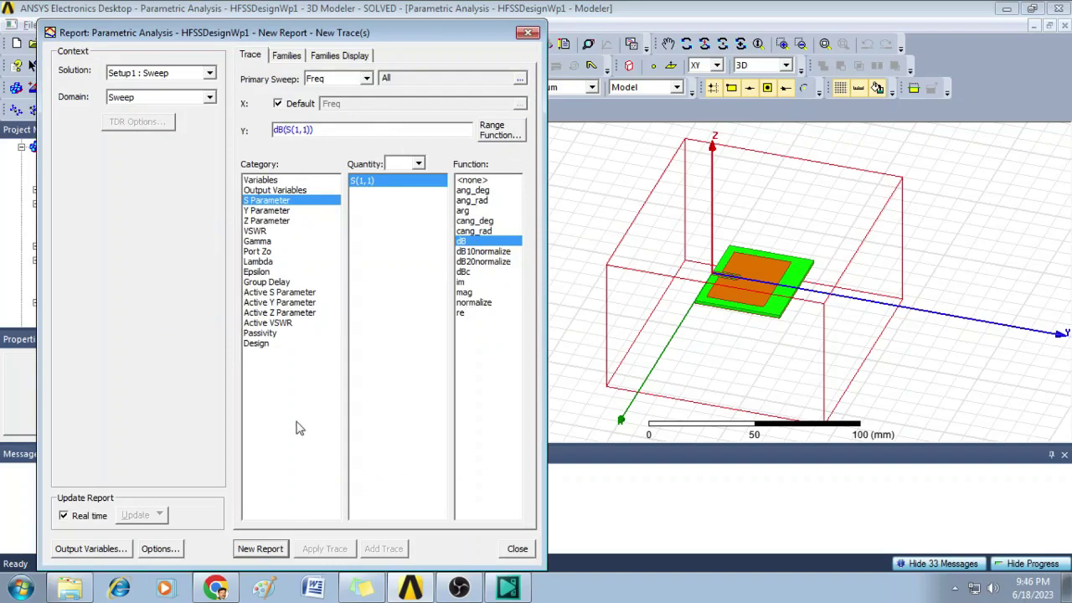
left_click(261, 548)
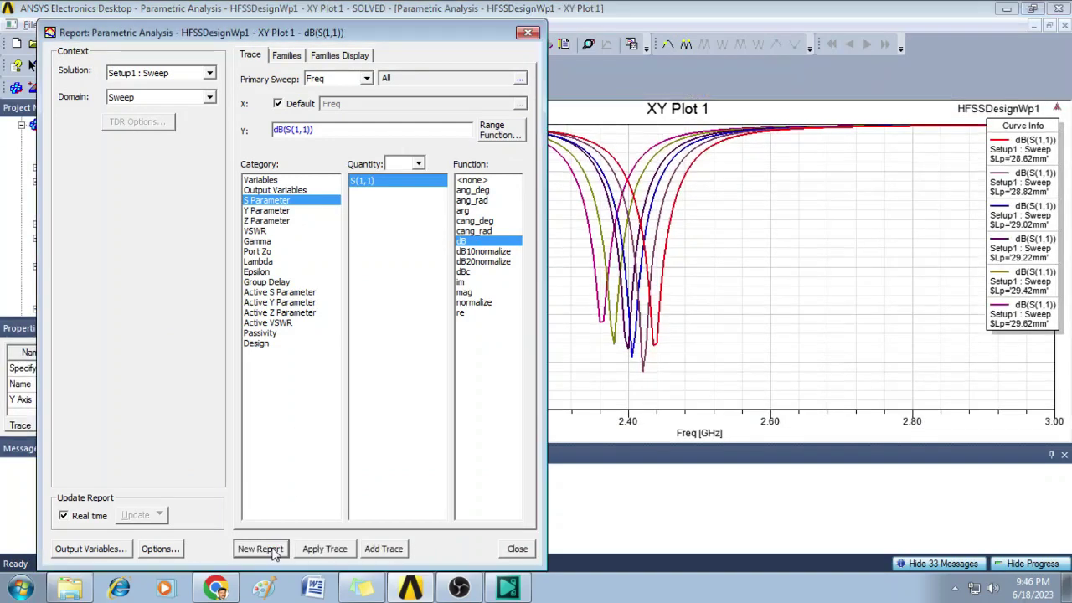
left_click(517, 550)
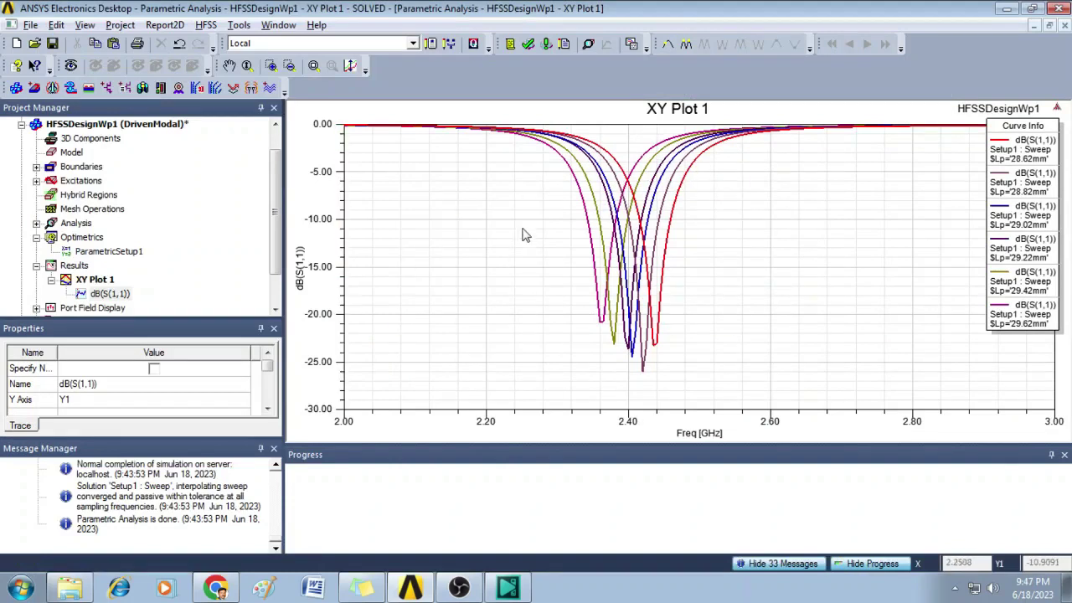
Step: Examine the S(1,1) curves individually by highlighting the $Lp traces for 28.62 mm, 28.82 mm and 29.22 mm
mouse_move(675, 220)
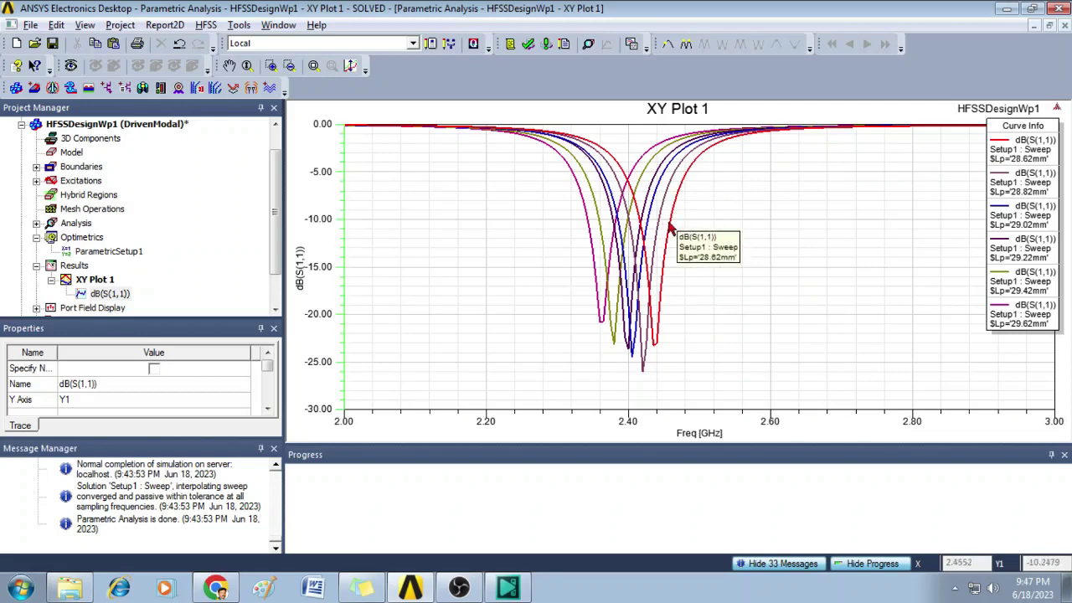
left_click(1023, 161)
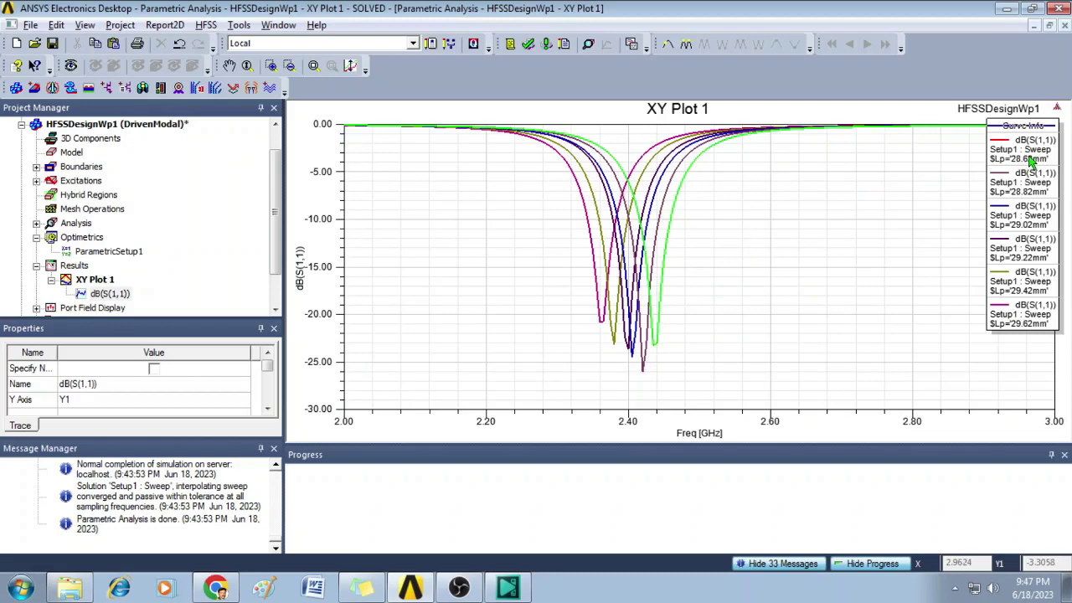
left_click(781, 246)
left_click(1015, 167)
left_click(1047, 159)
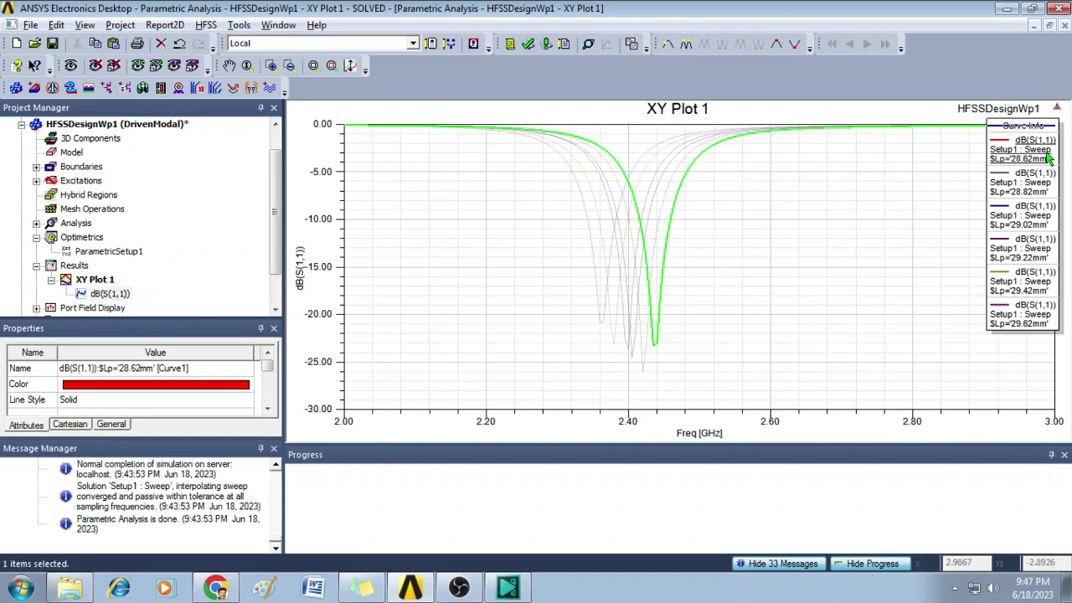
left_click(1026, 193)
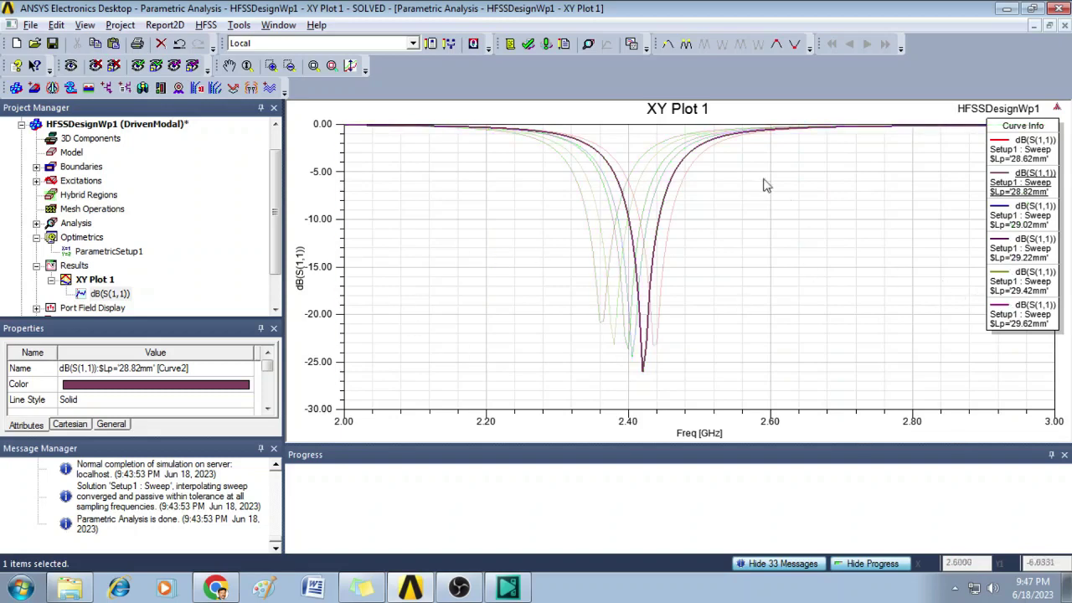
left_click(782, 259)
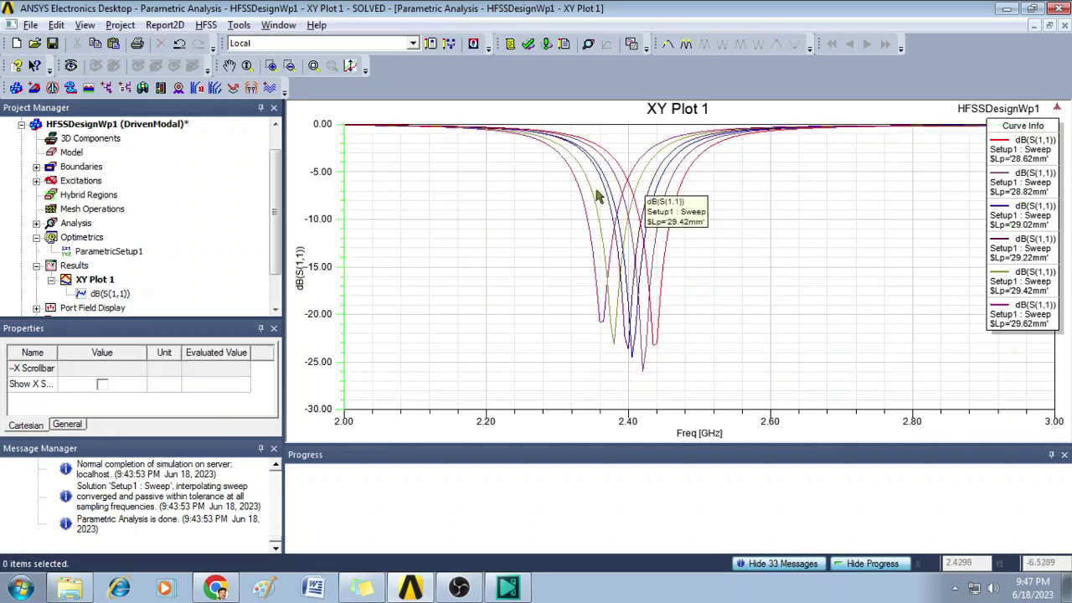
left_click(1026, 258)
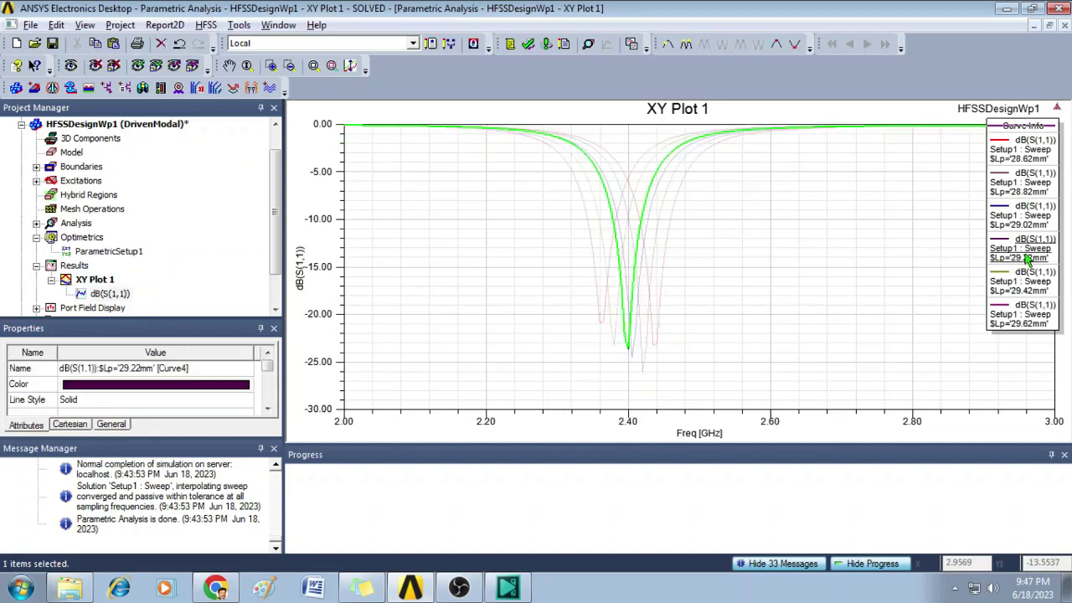